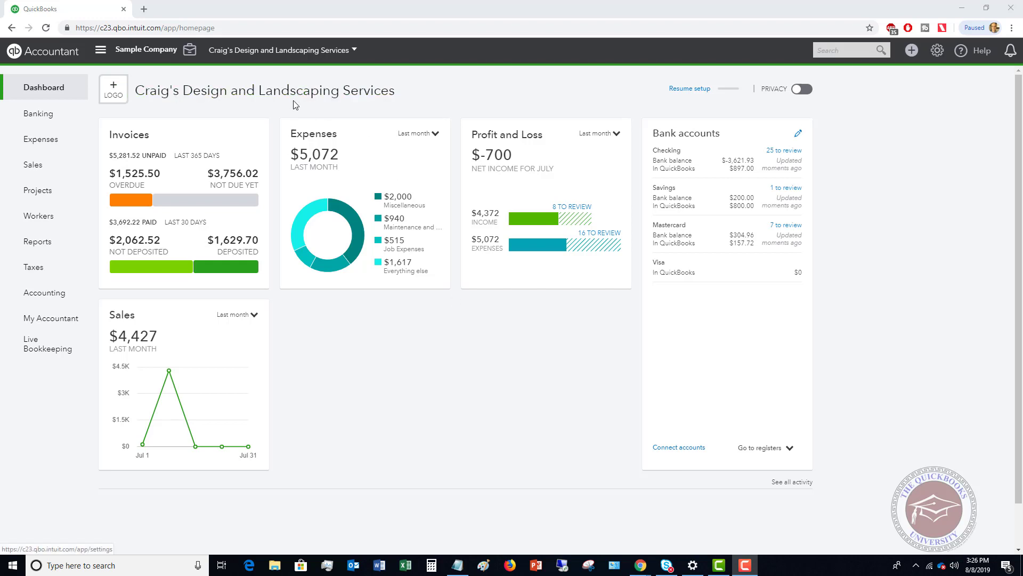
Open the Banking page and dismiss the bank connection welcome message and tour tip
click(37, 118)
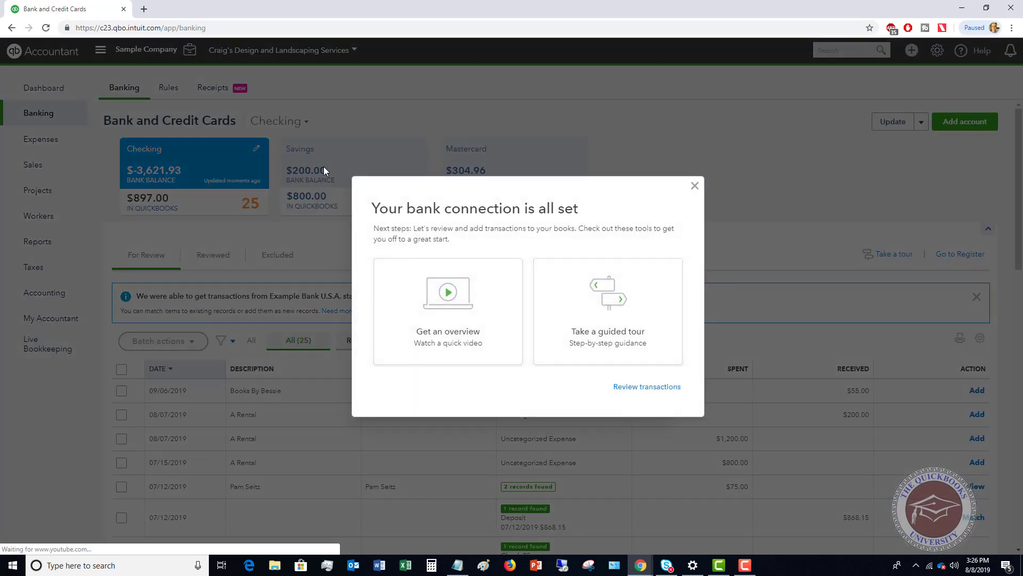
click(695, 187)
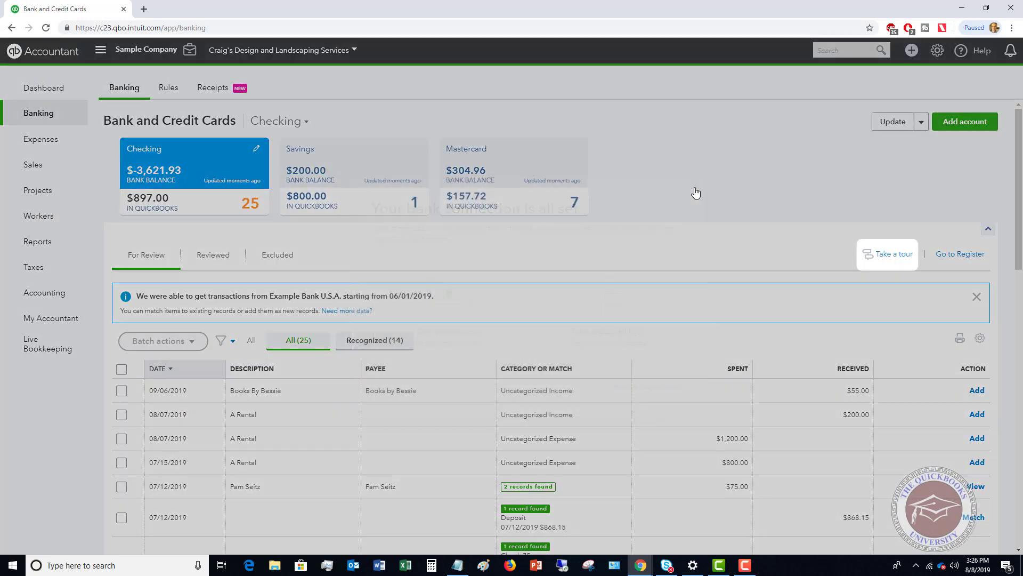
click(1007, 292)
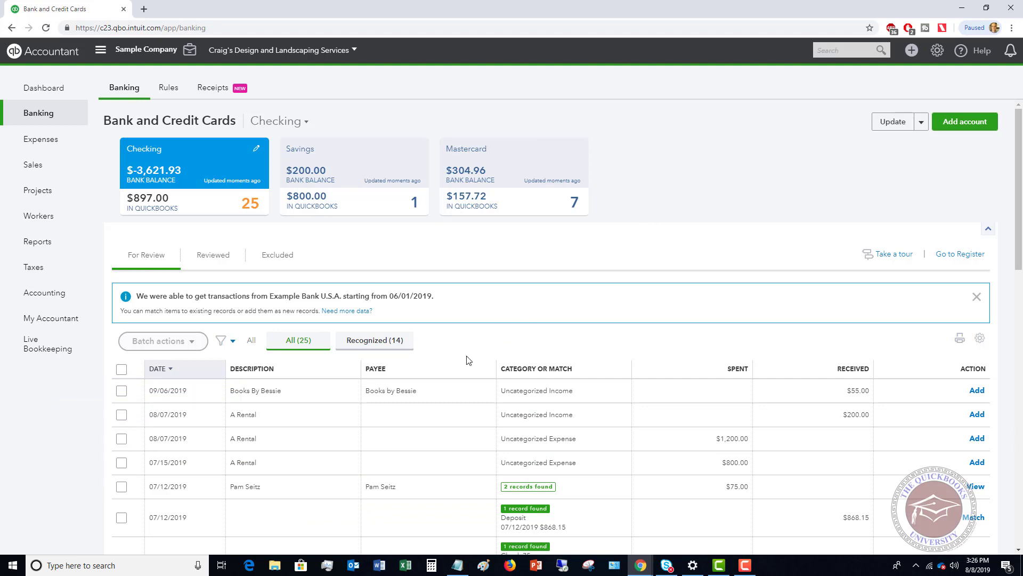
Scroll through the 25 downloaded Example Bank U.S.A. transactions in the For Review list
scroll(468, 359, down, 1)
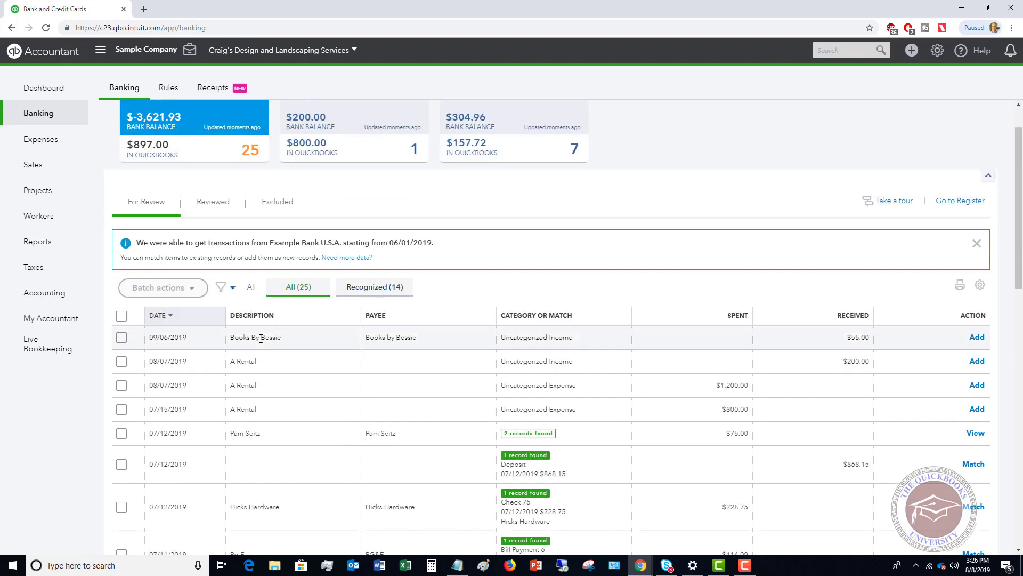
scroll(261, 408, down, 7)
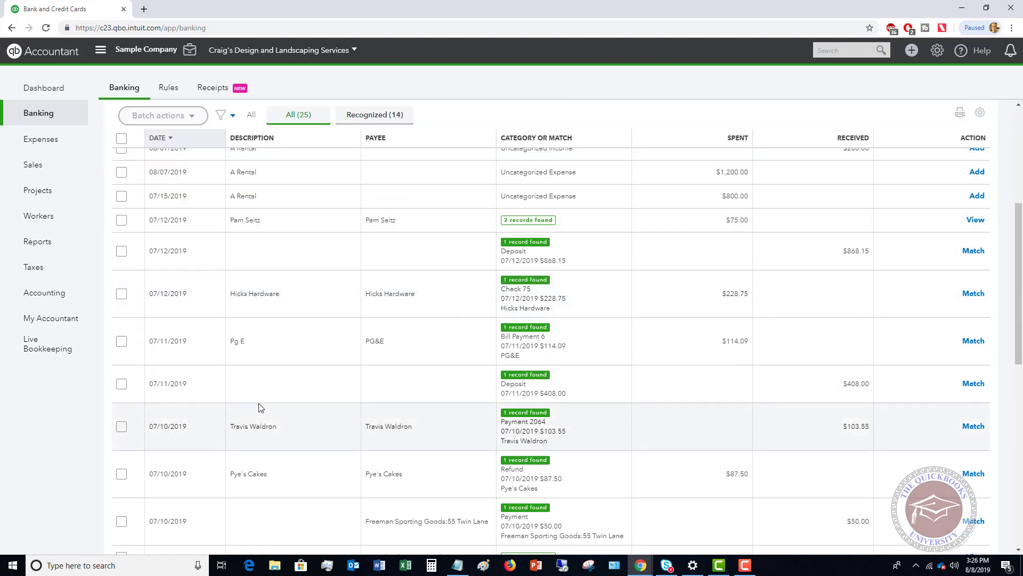
scroll(260, 407, down, 6)
scroll(258, 406, up, 12)
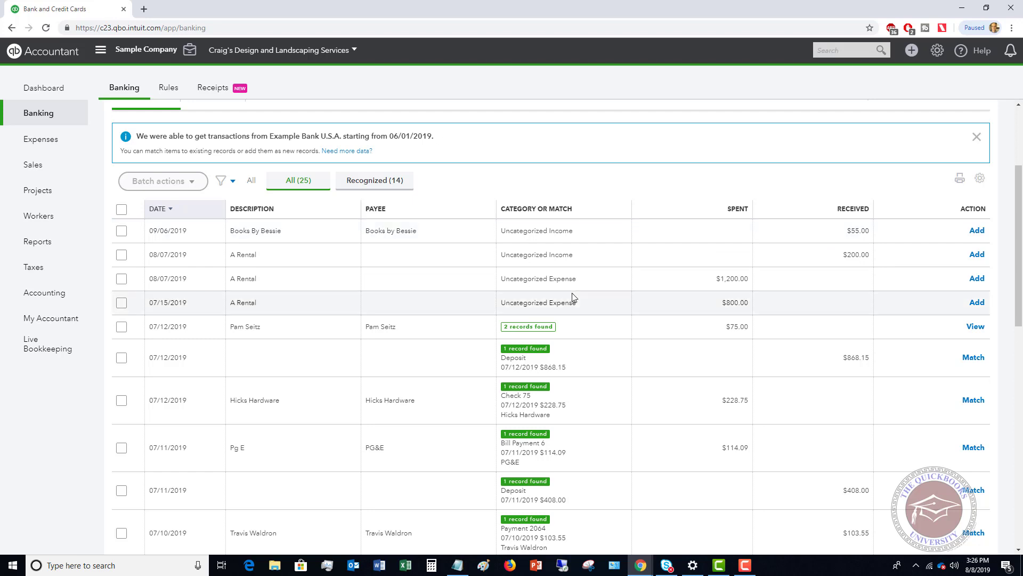
scroll(586, 283, up, 2)
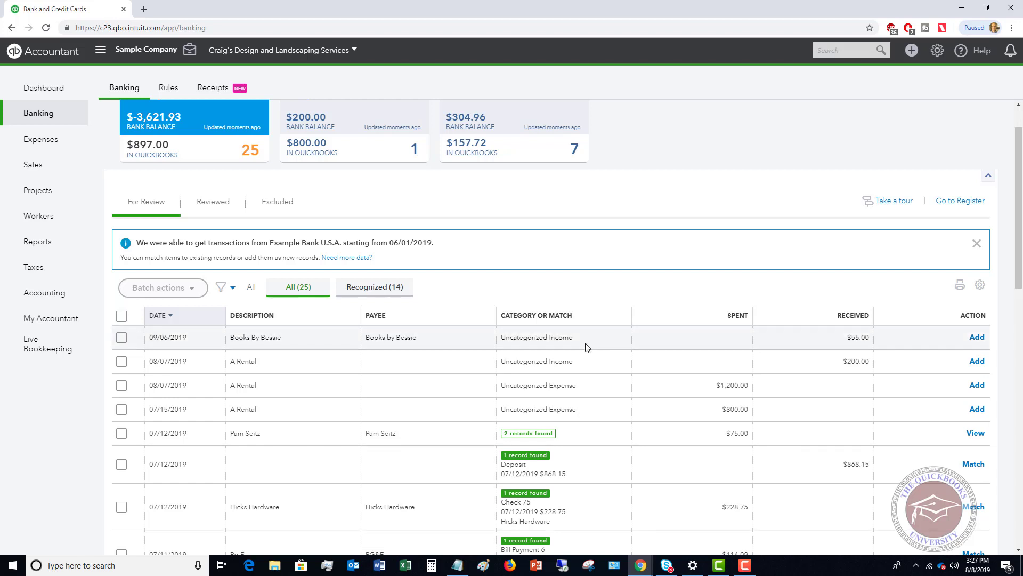
Expand the 08/07/2019 A Rental $1,200.00 row, then show matches for the 07/12/2019 $75.00 transaction
click(579, 392)
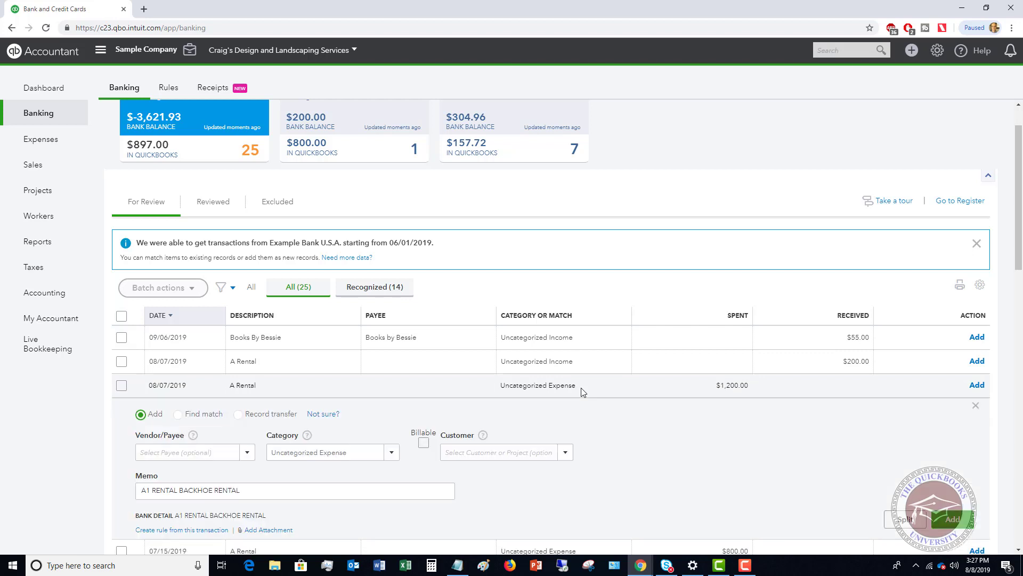
scroll(472, 385, down, 1)
scroll(471, 385, down, 1)
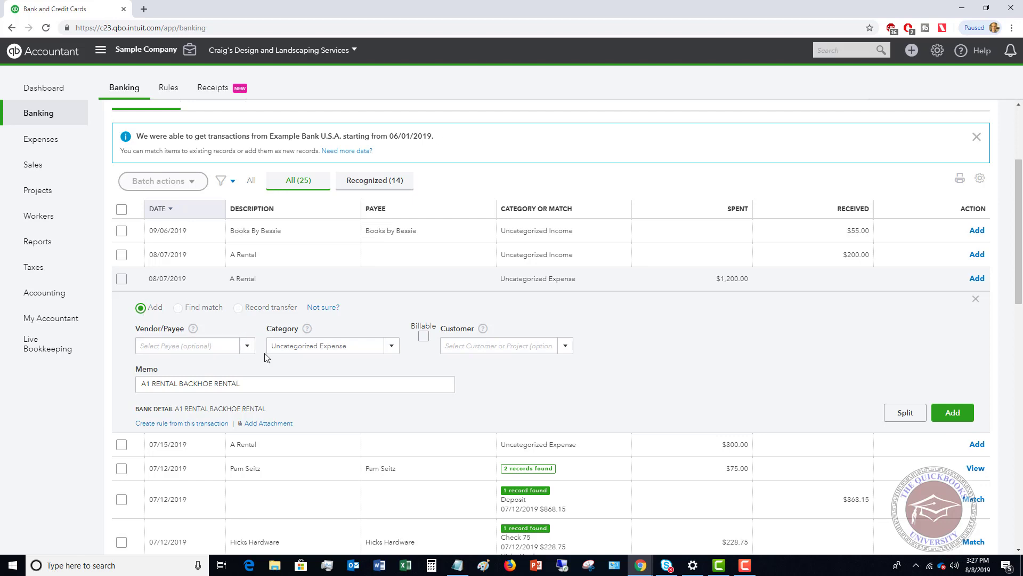
click(350, 345)
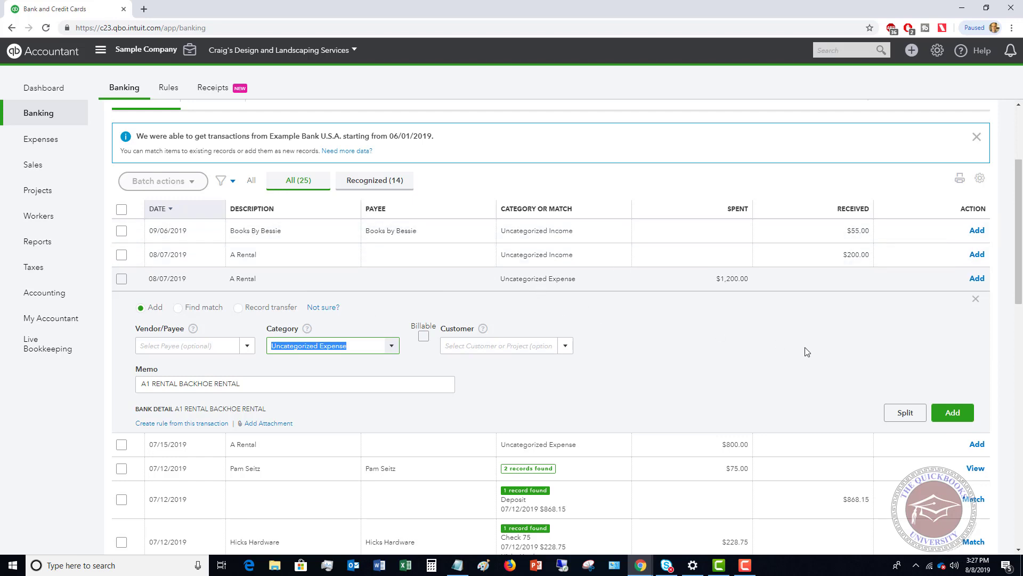
click(572, 469)
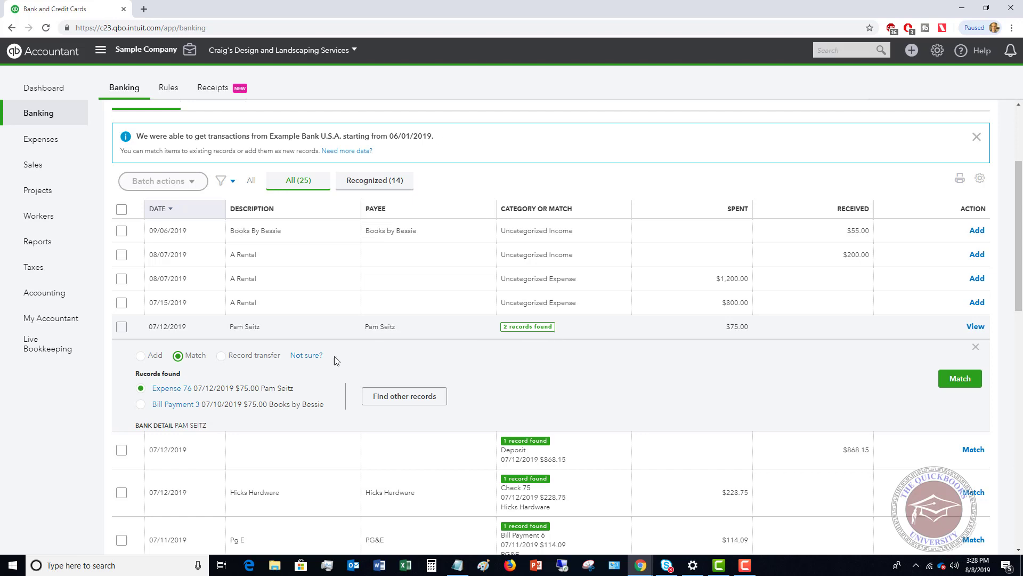
Match the 07/12/2019 $75.00 charge to Bill Payment 3 and expand the Squeaky Kleen Car charge
click(140, 405)
scroll(529, 373, down, 7)
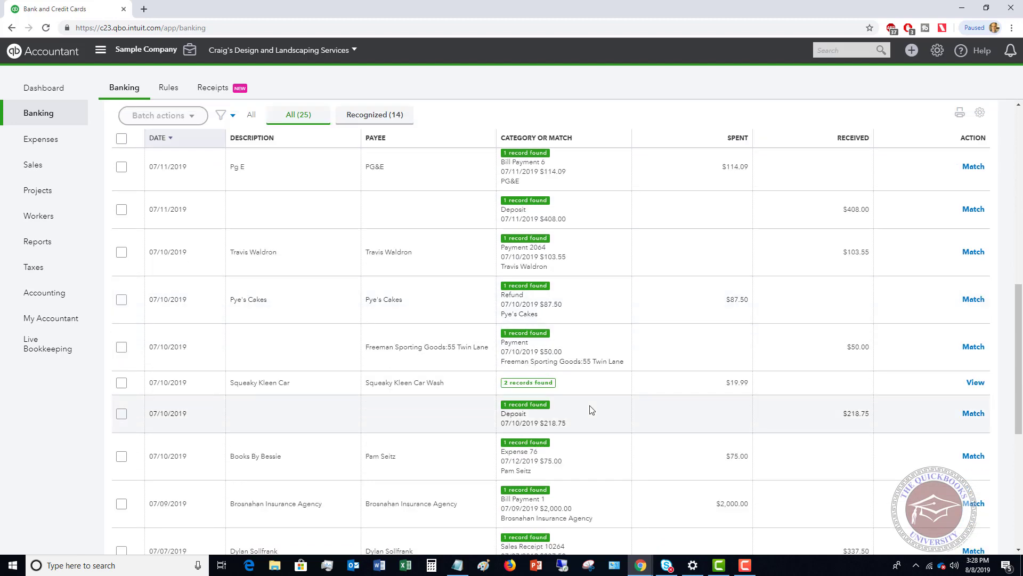
scroll(589, 393, down, 1)
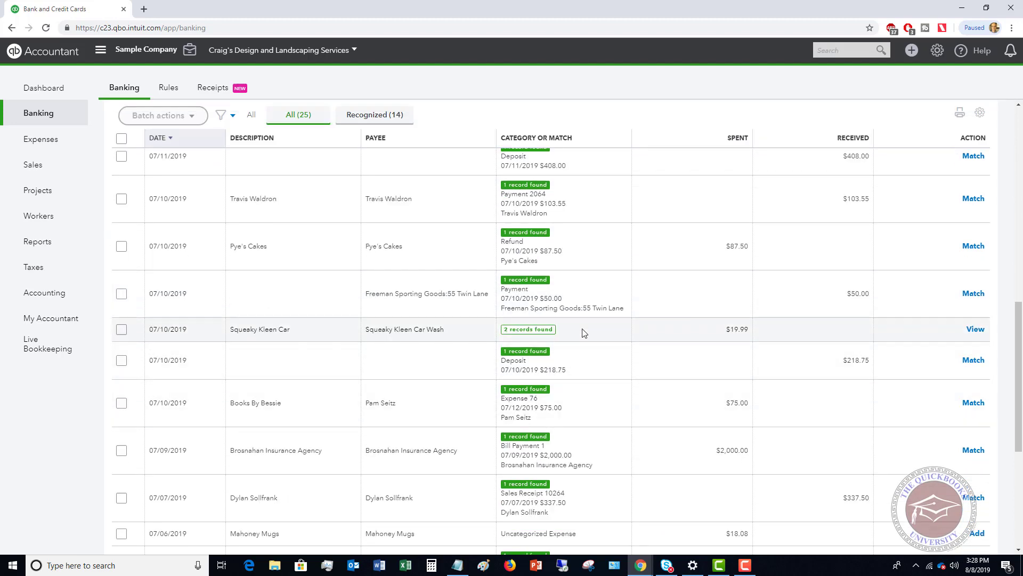
click(585, 333)
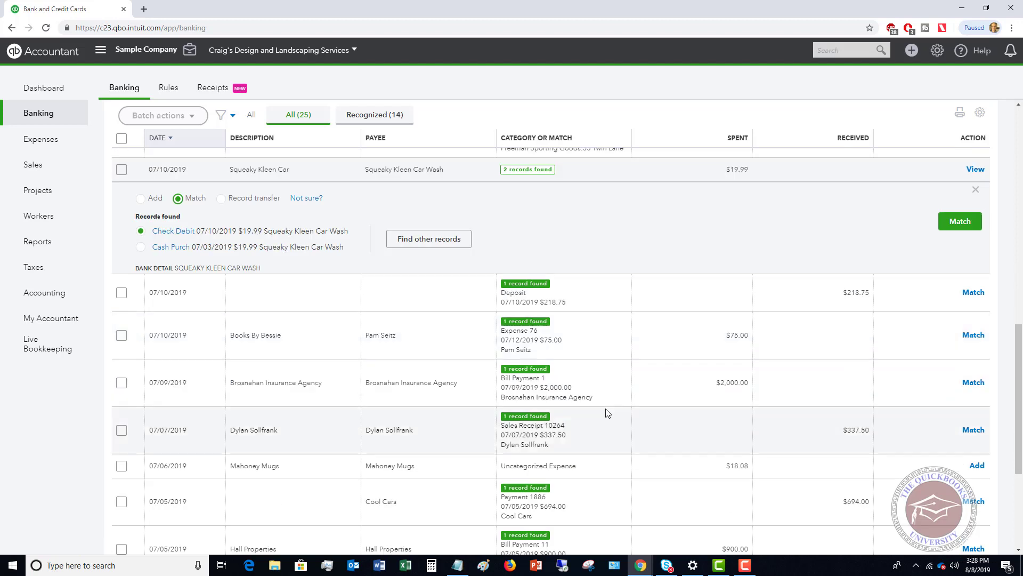
scroll(607, 412, down, 7)
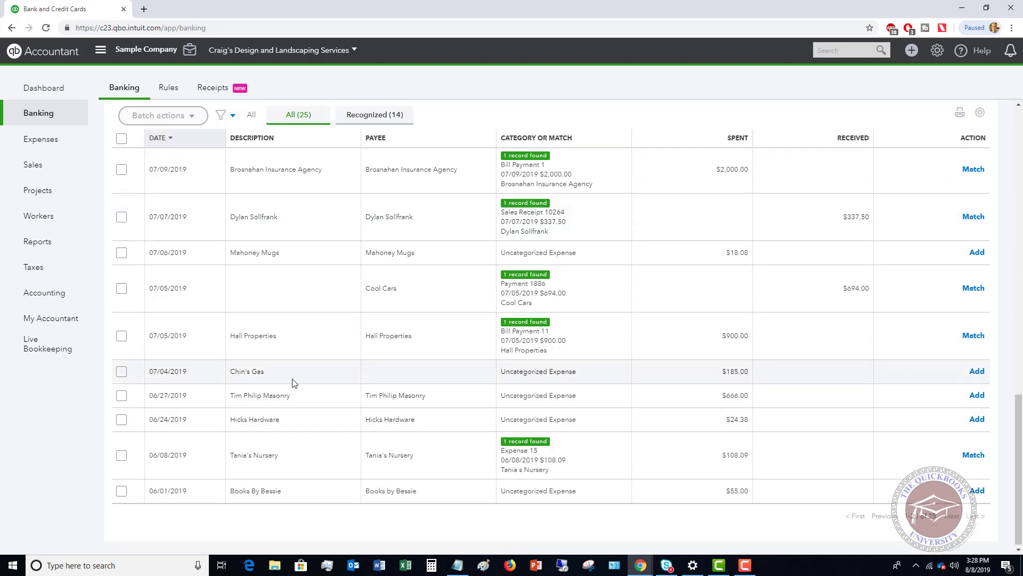
Open the $185.00 Chin's Gas transaction and choose Find match to see existing records
click(600, 375)
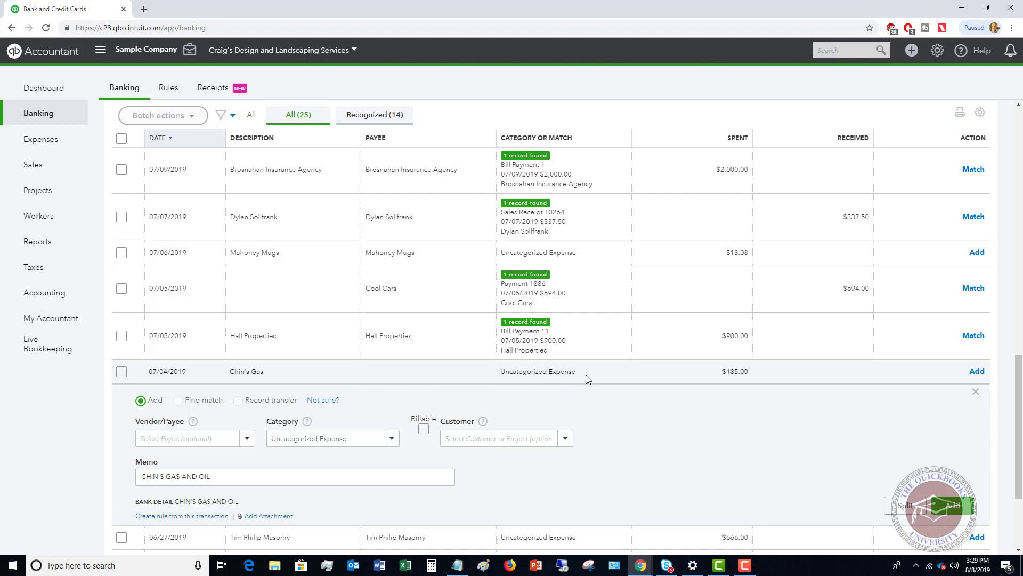
scroll(581, 381, down, 1)
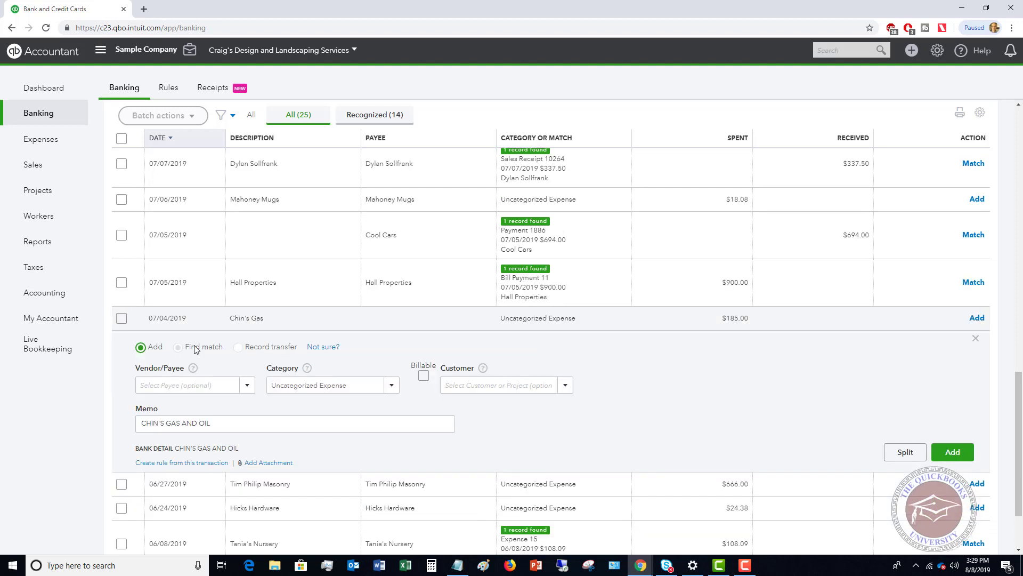
click(178, 347)
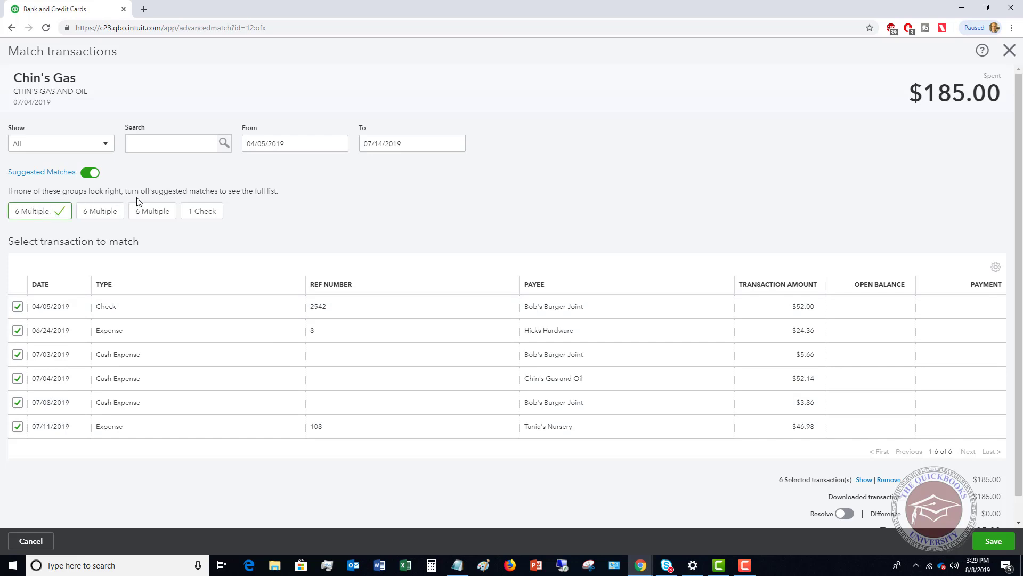
Turn Suggested Matches off to browse all records, then turn it back on
click(84, 178)
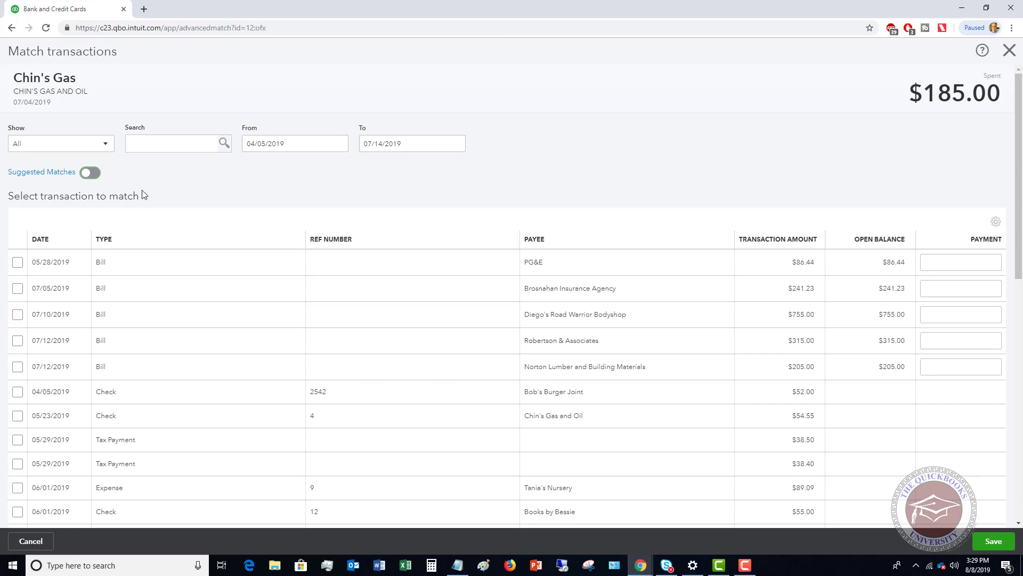
scroll(681, 313, down, 10)
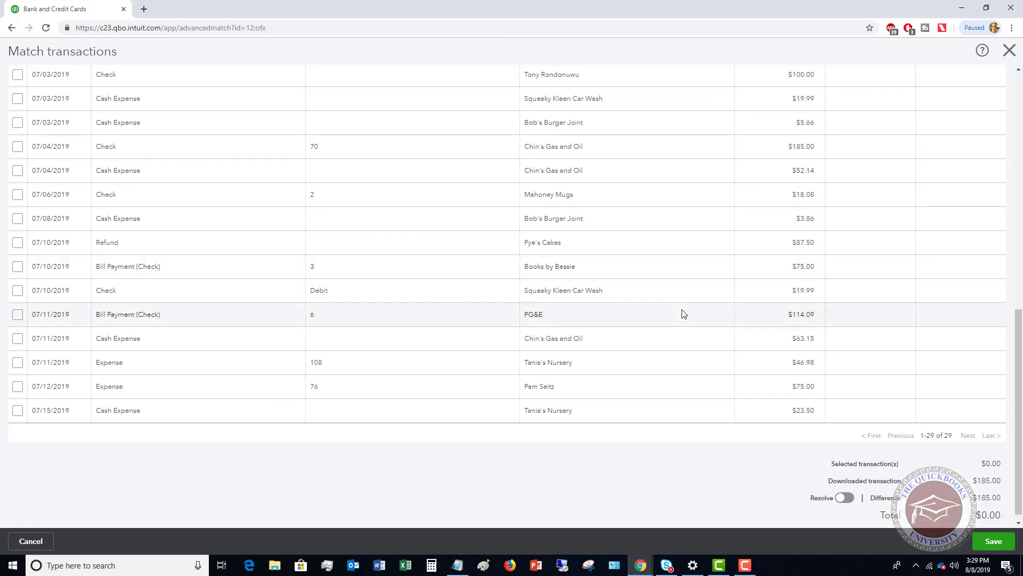
scroll(682, 313, up, 10)
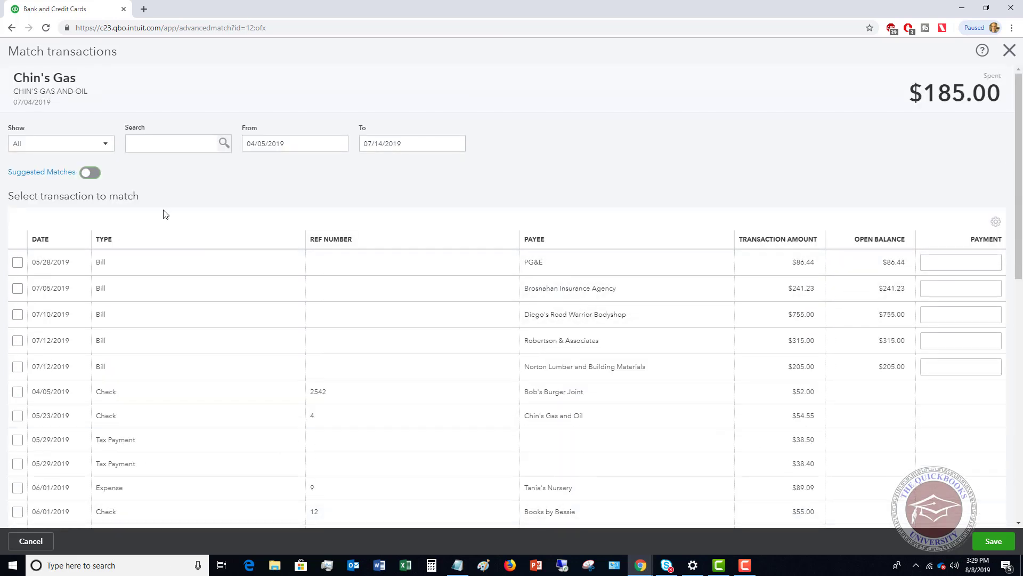
click(97, 175)
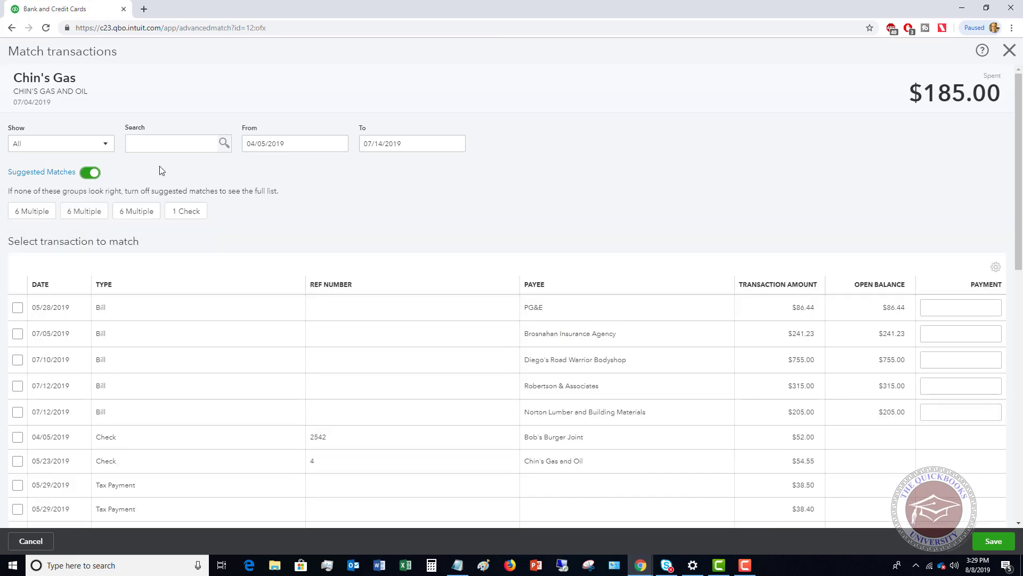
Review the three 6 Multiple groups, then select the 1 Check group (check 70, $185.00)
click(37, 218)
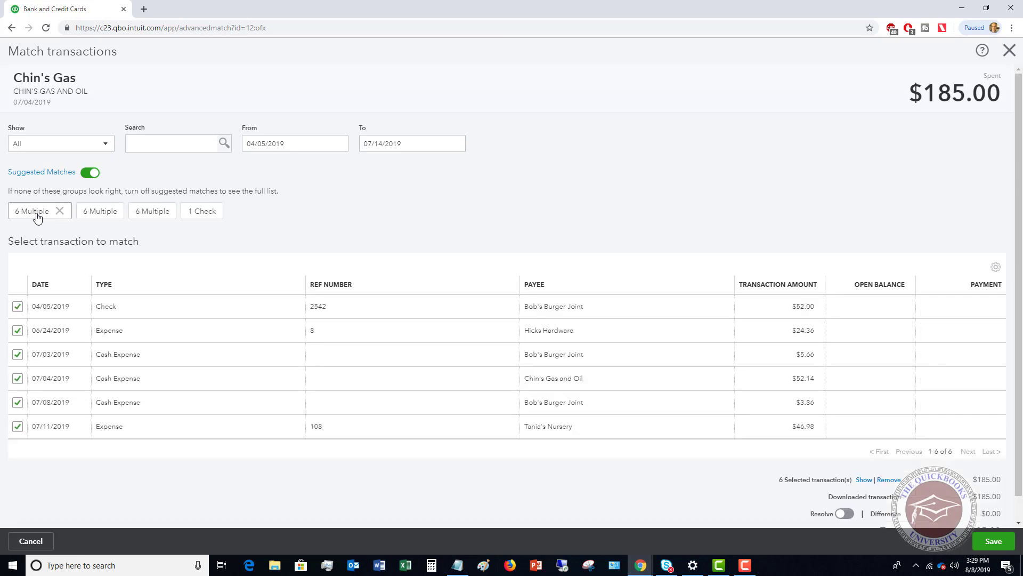
click(94, 217)
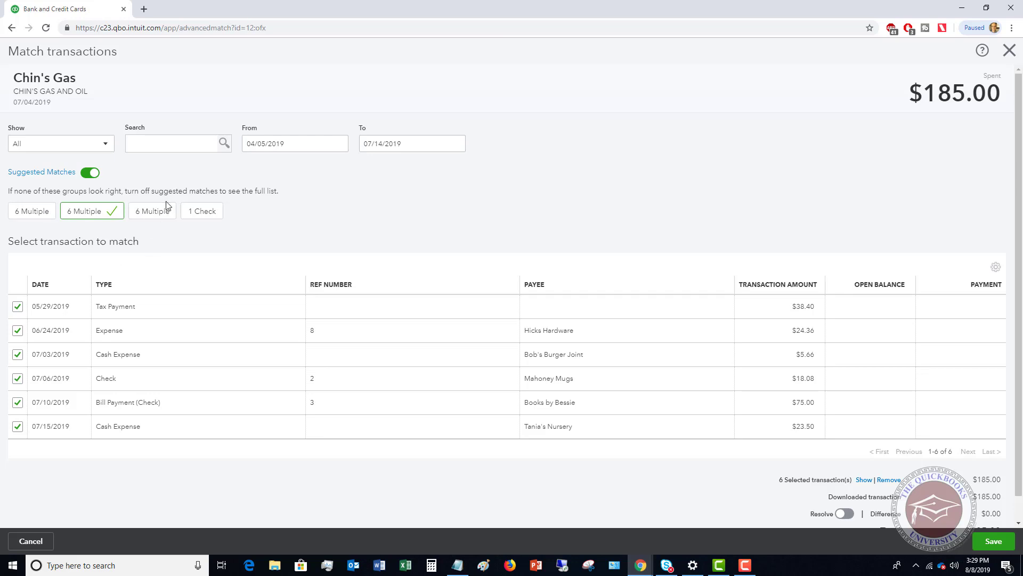
click(142, 212)
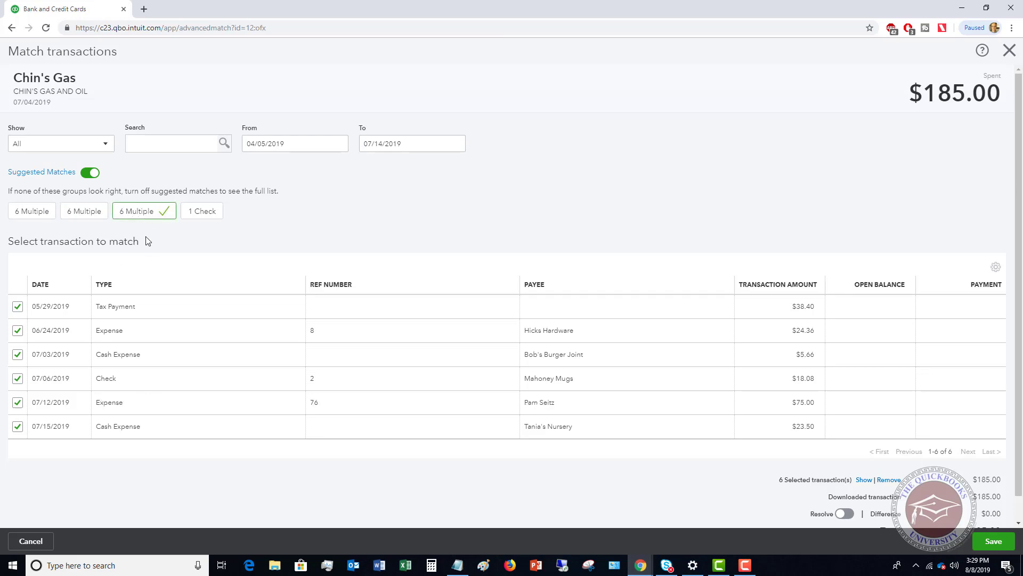
click(202, 212)
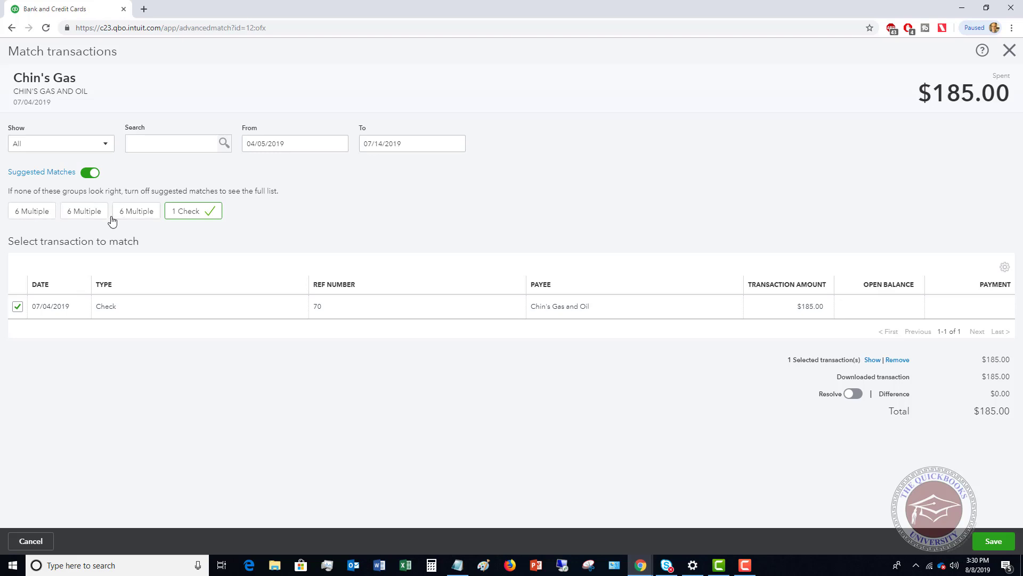
Save the Chin's Gas match, then expand the $868.15 deposit and the Books By Bessie $55.00 entry
click(984, 541)
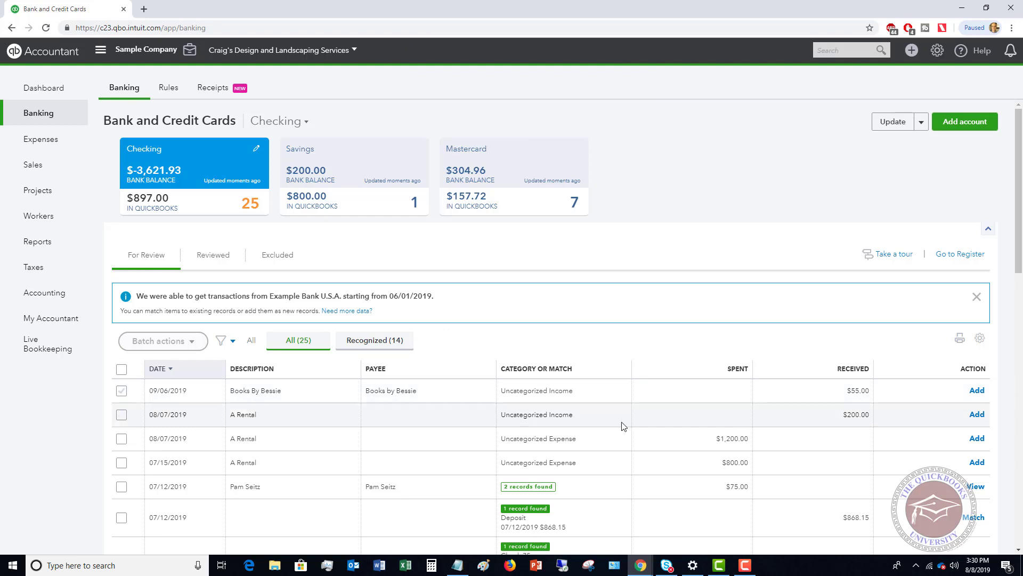
scroll(625, 421, down, 2)
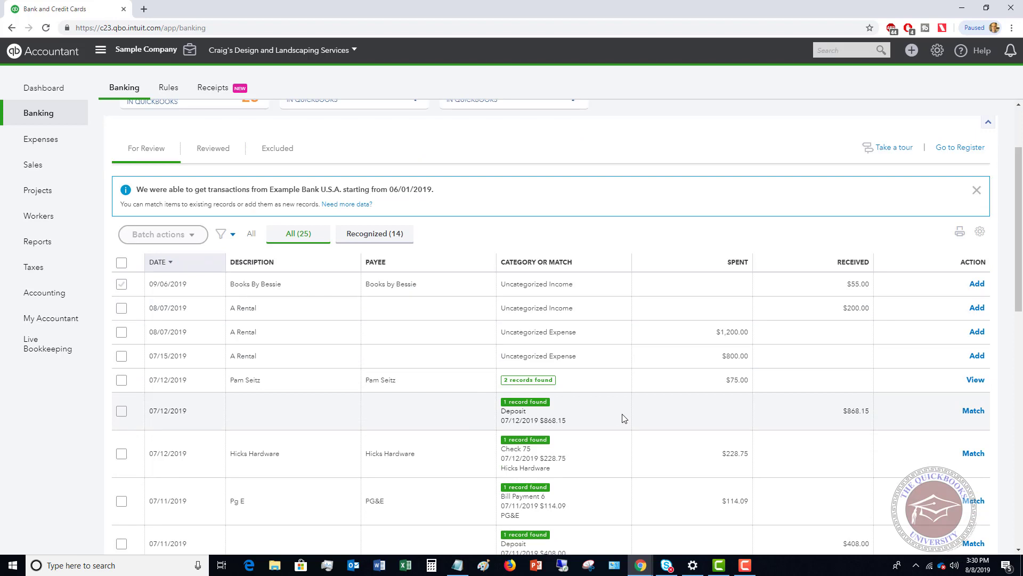
scroll(591, 414, down, 2)
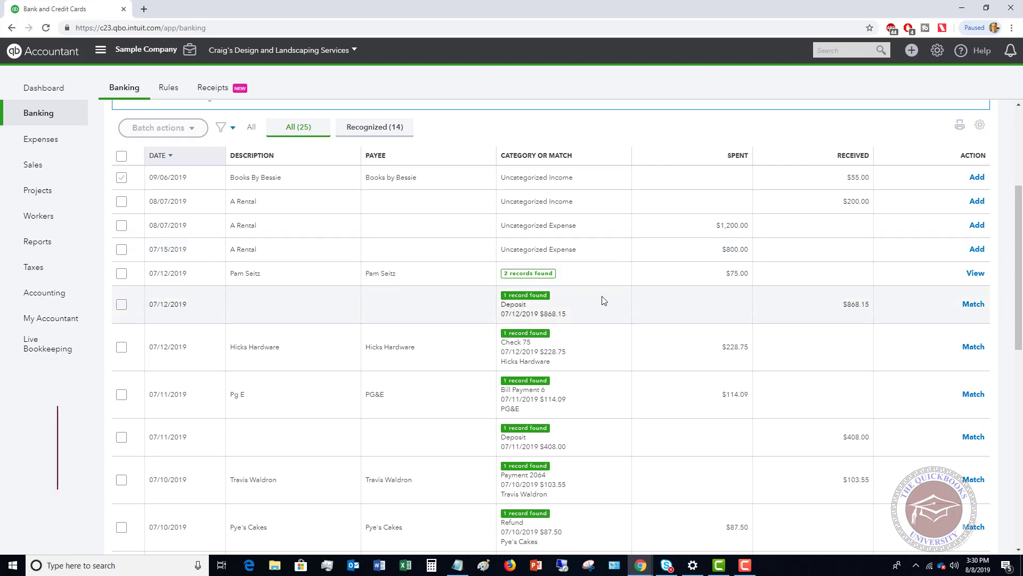
click(579, 304)
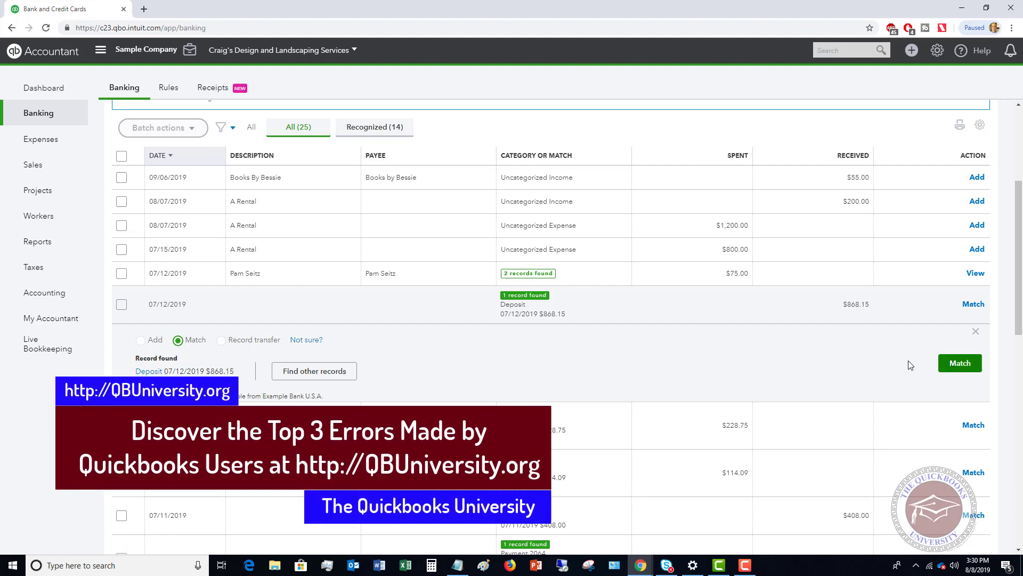
click(612, 182)
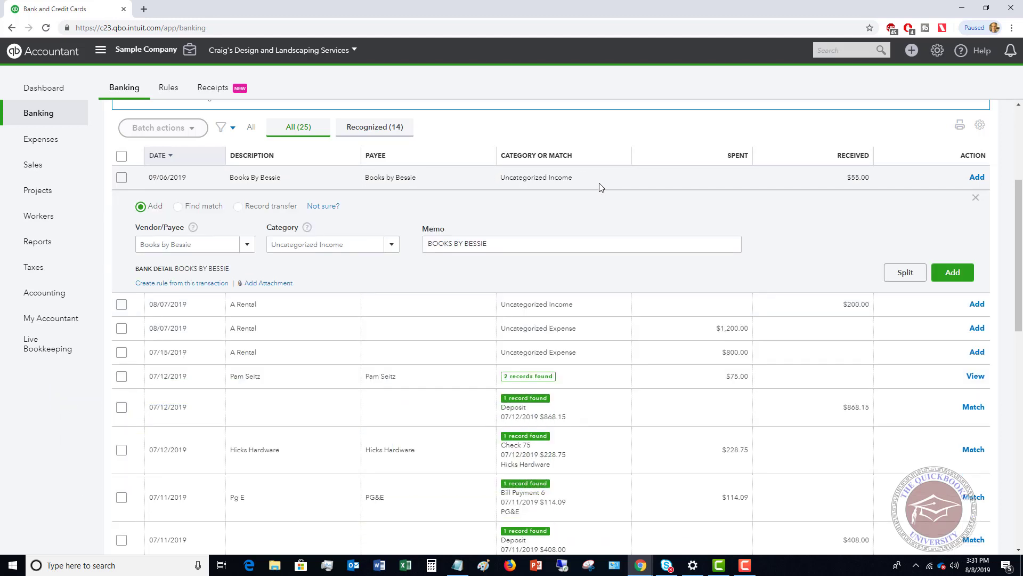
click(178, 206)
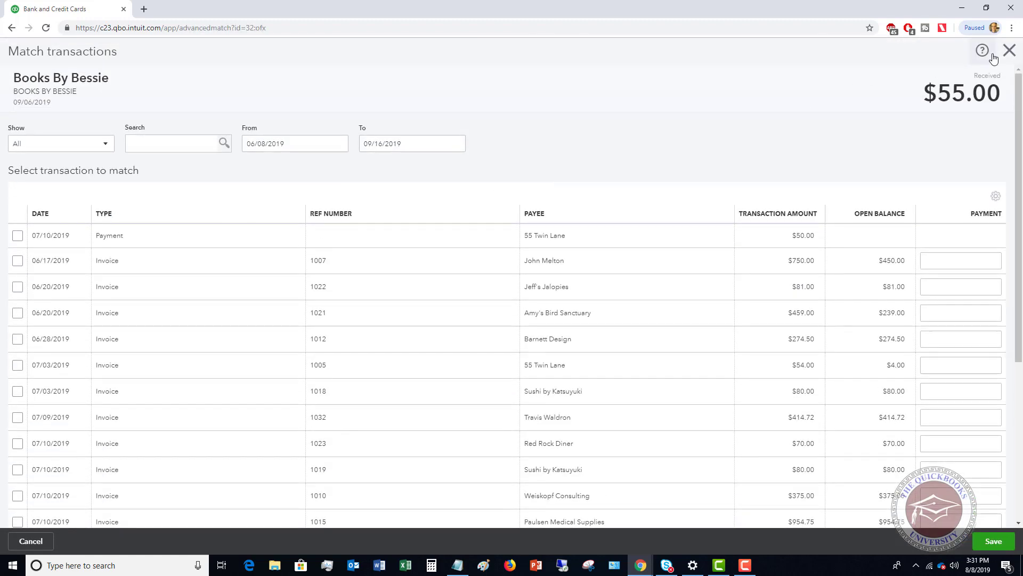
click(1010, 51)
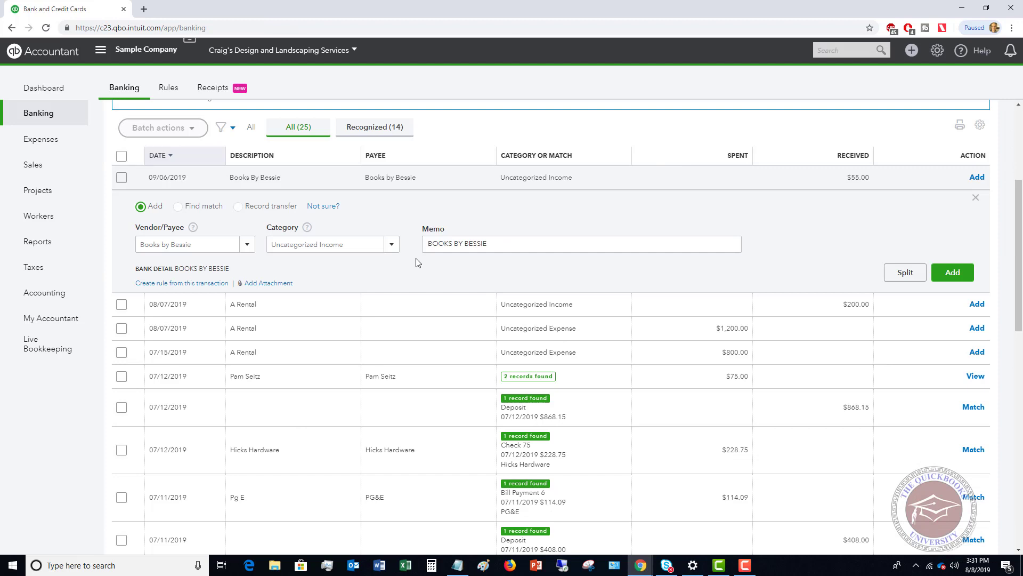